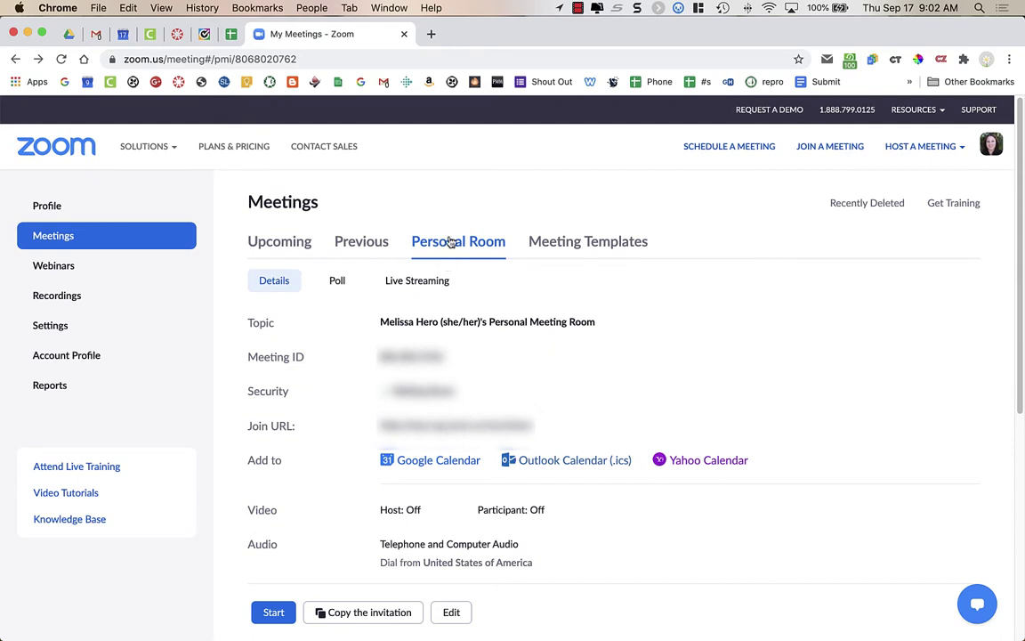
# Step: Open the Zoom Personal Meeting Room's details for editing
pyautogui.scroll(-1, 436, 396)
pyautogui.click(448, 612)
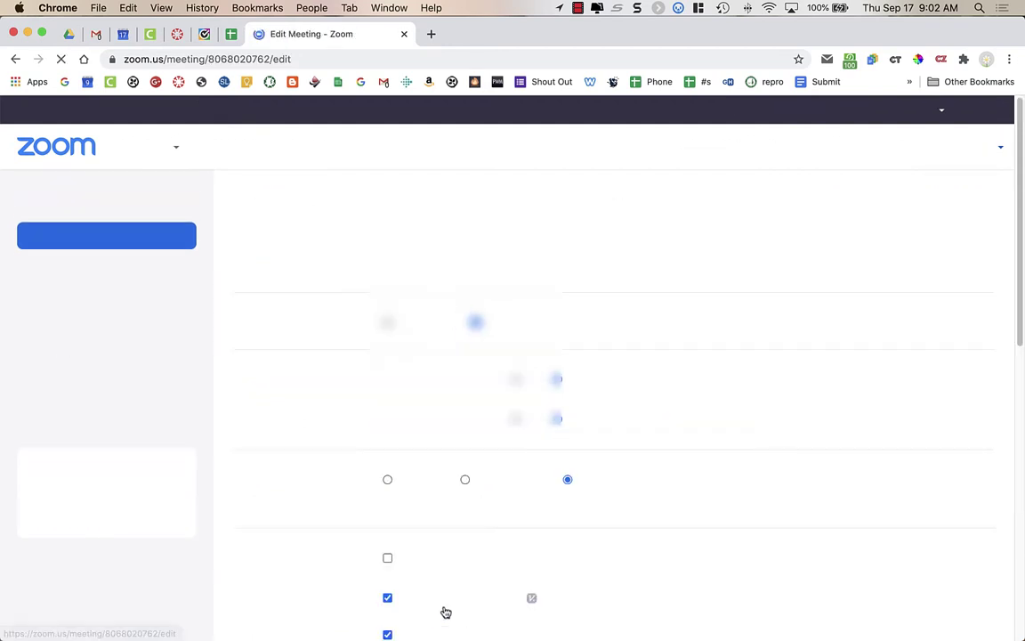
# Step: Tick Breakout Room pre-assign under the Personal Room's Meeting Options
pyautogui.scroll(-3, 492, 510)
pyautogui.scroll(-8, 495, 518)
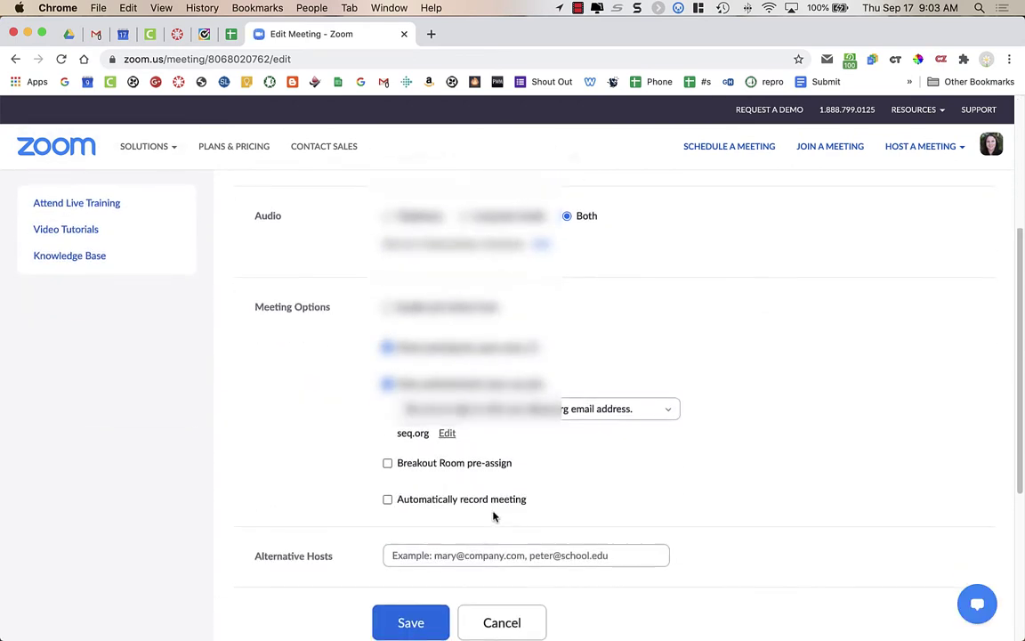
pyautogui.scroll(3, 494, 517)
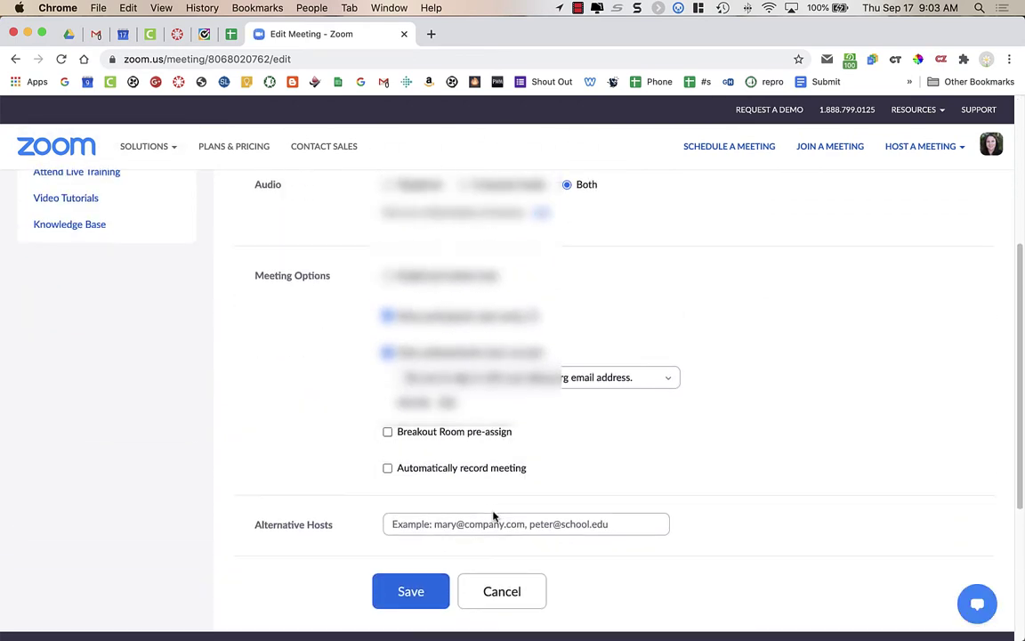
pyautogui.click(387, 433)
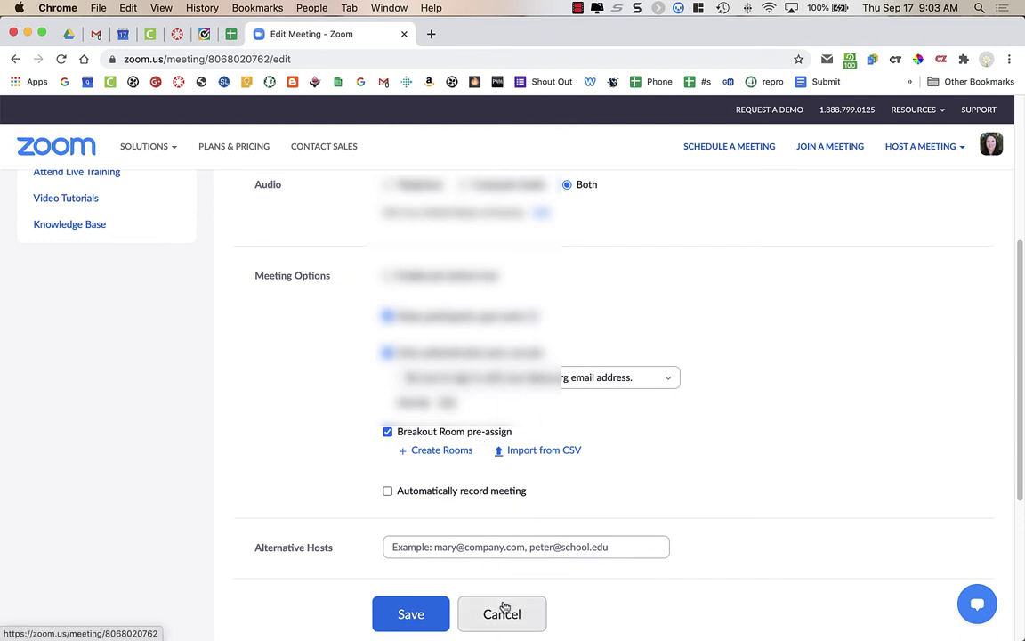
pyautogui.scroll(3, 601, 419)
pyautogui.scroll(4, 601, 419)
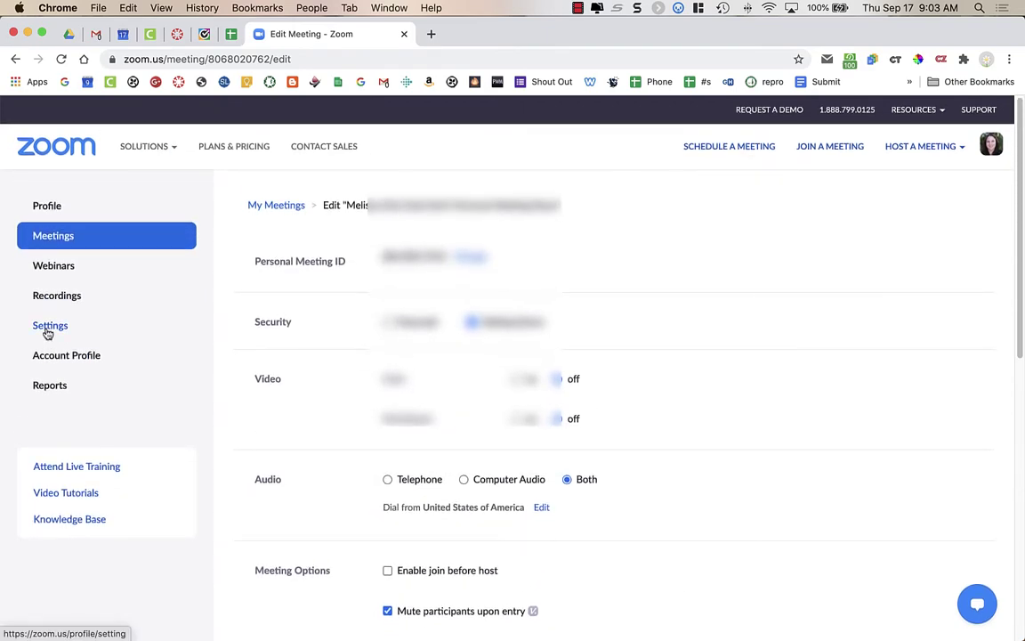
# Step: Confirm in Settings > In Meeting (Advanced) that Breakout room pre-assignment is allowed, then go back
pyautogui.click(48, 331)
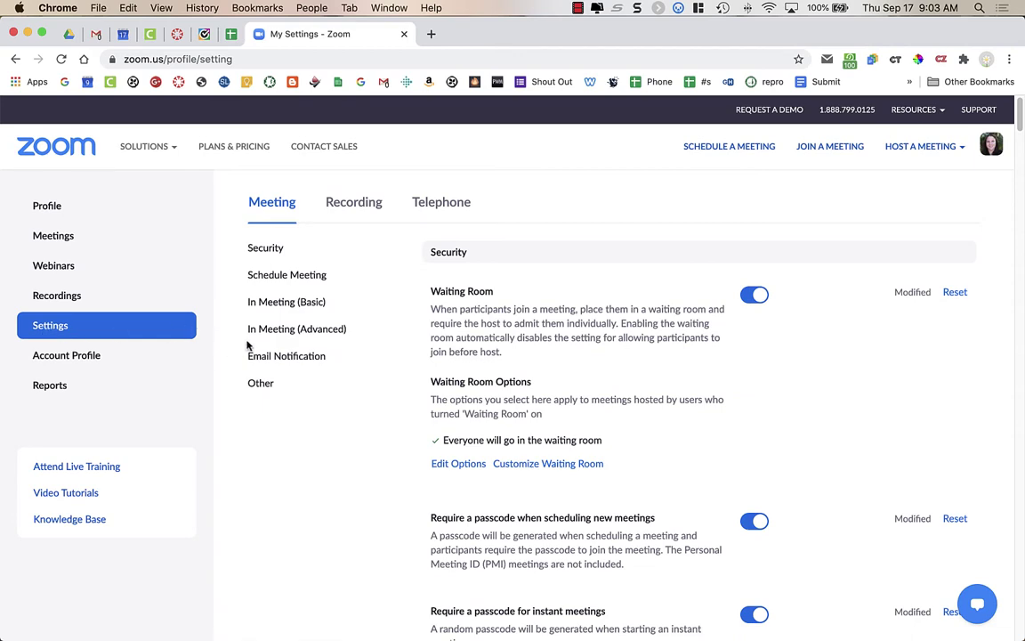
pyautogui.click(281, 331)
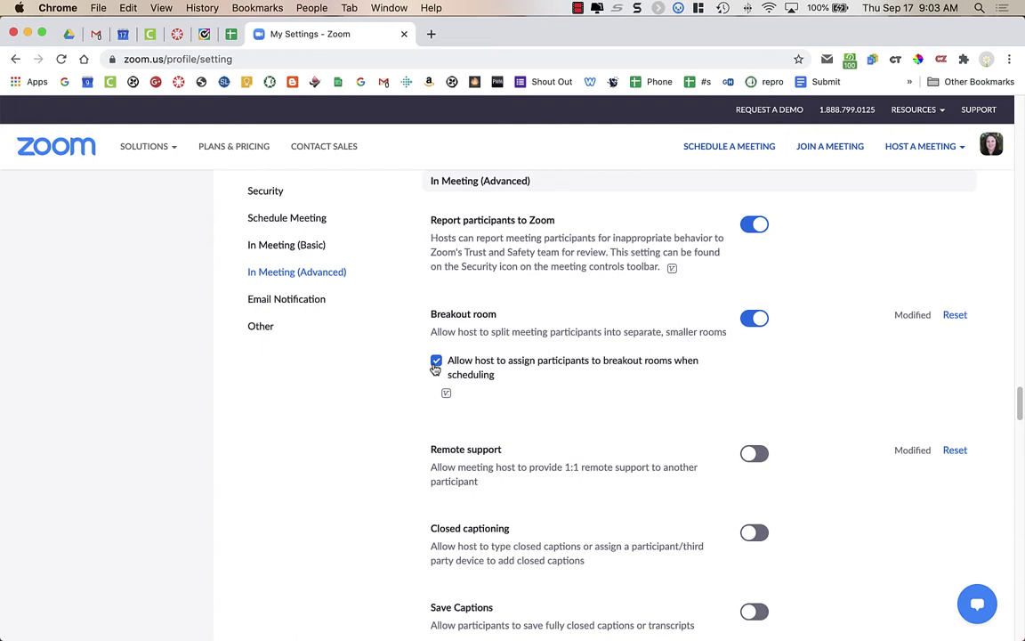
pyautogui.click(15, 60)
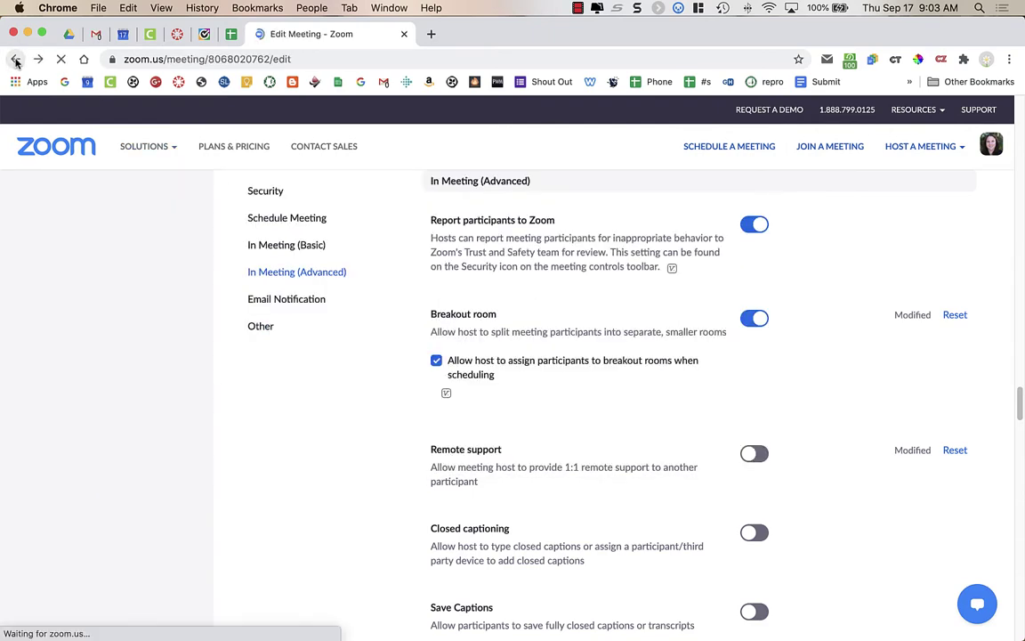
# Step: Re-tick Breakout Room pre-assign to reveal Create Rooms and Import from CSV
pyautogui.scroll(-3, 386, 325)
pyautogui.scroll(-3, 388, 329)
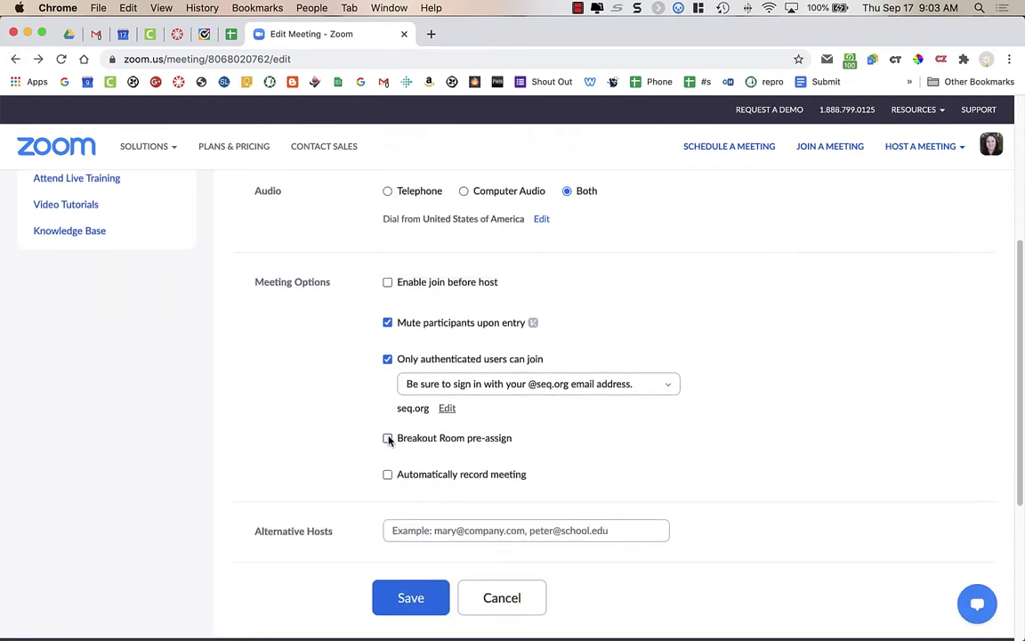
pyautogui.click(388, 438)
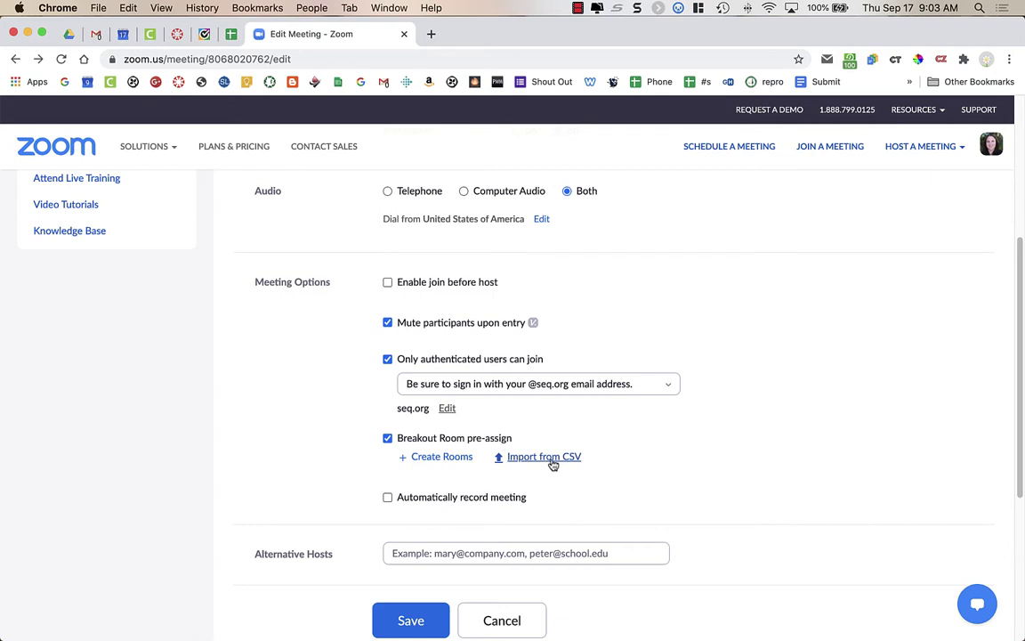
pyautogui.click(149, 35)
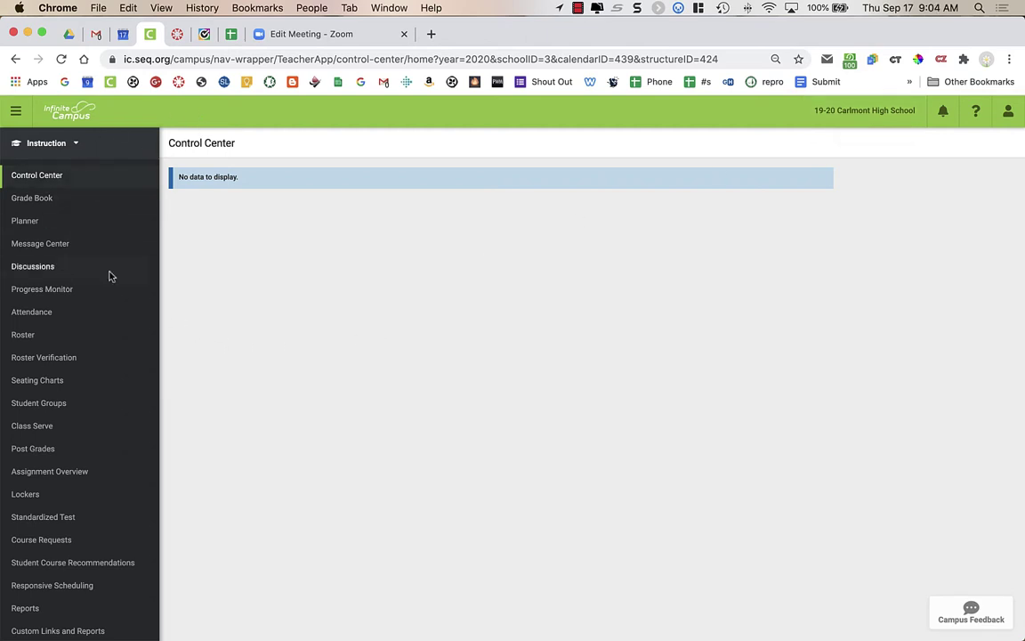
# Step: Switch Infinite Campus from the Instruction application to Campus Tools
pyautogui.click(75, 144)
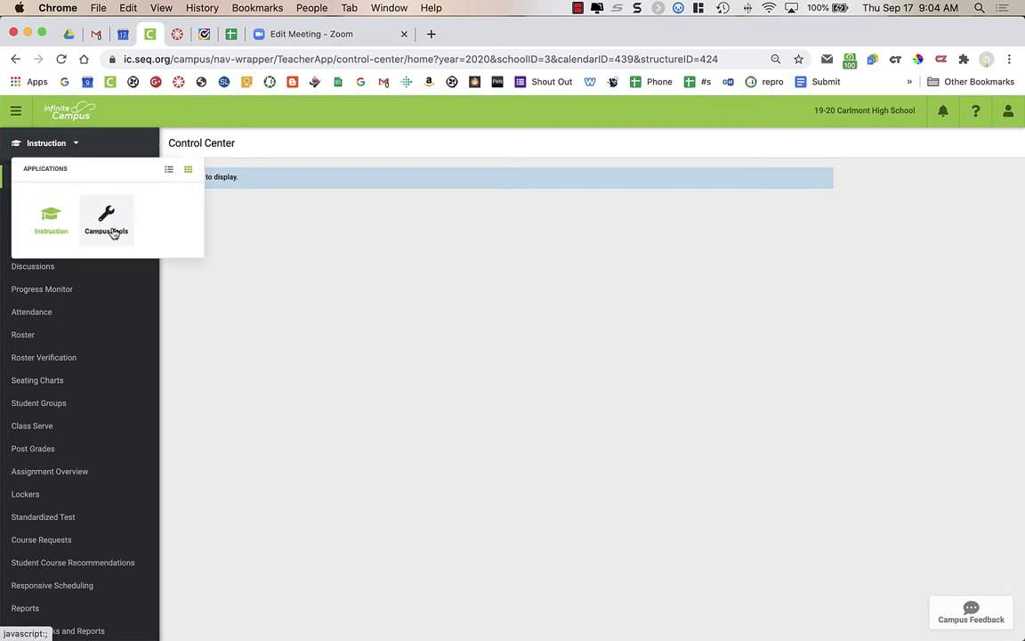
pyautogui.click(107, 220)
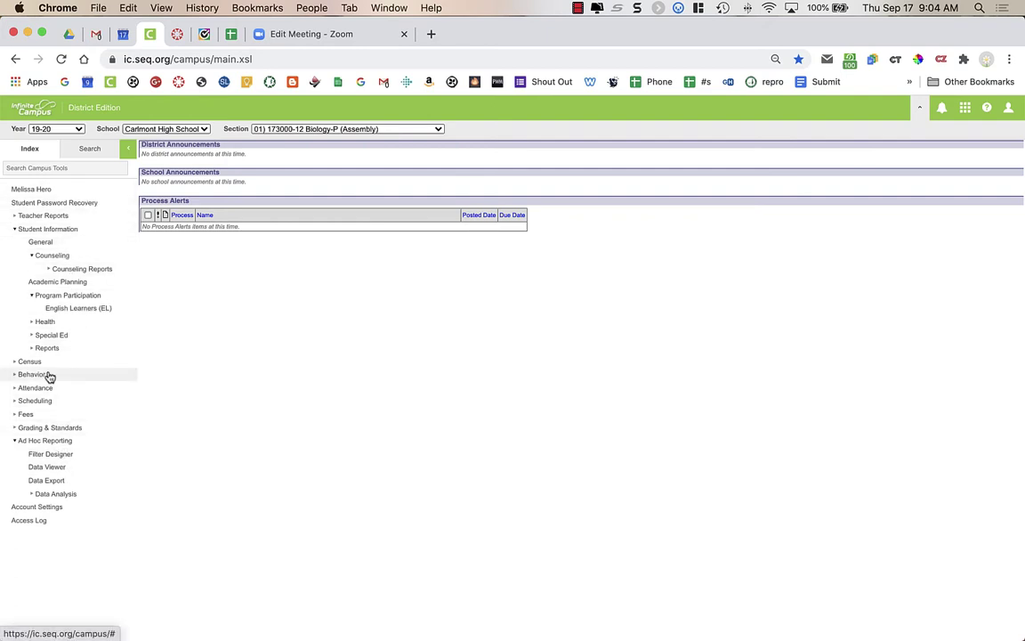
# Step: Open the Ad Hoc Reporting Filter Designer
pyautogui.click(63, 442)
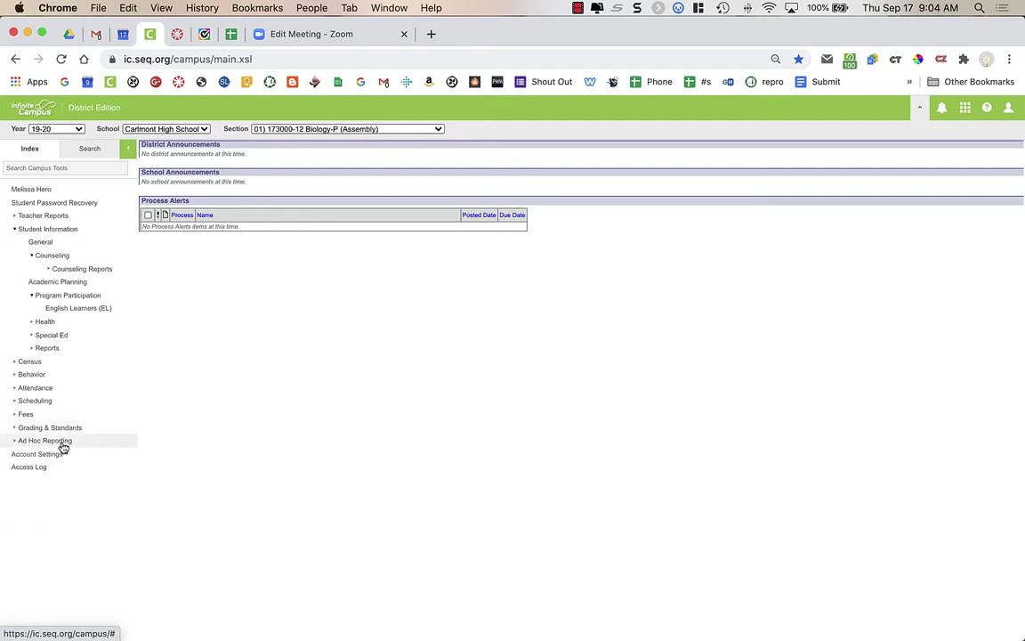
pyautogui.click(69, 442)
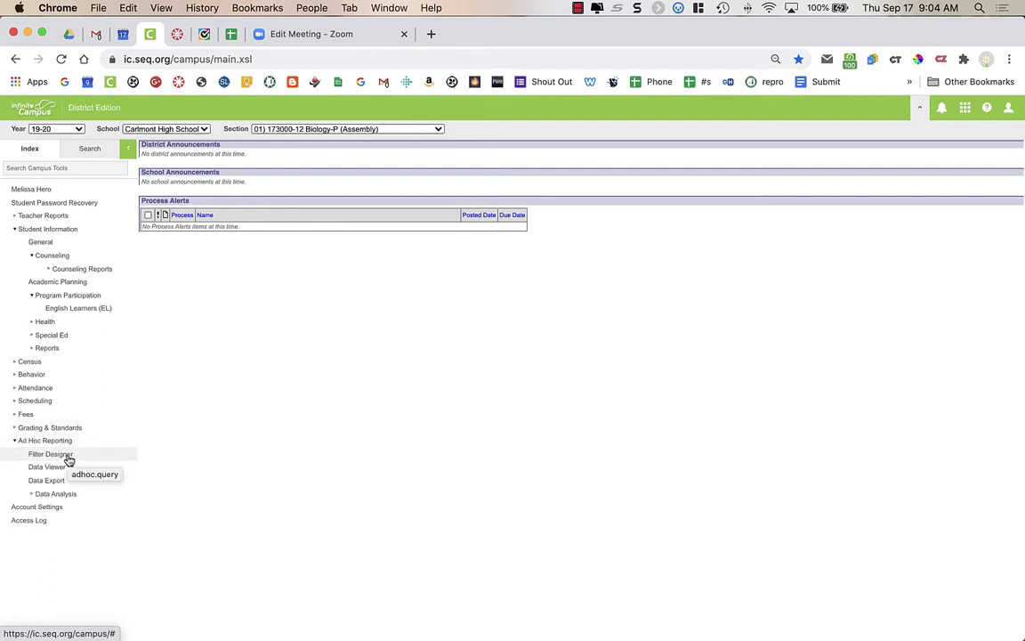
pyautogui.click(69, 458)
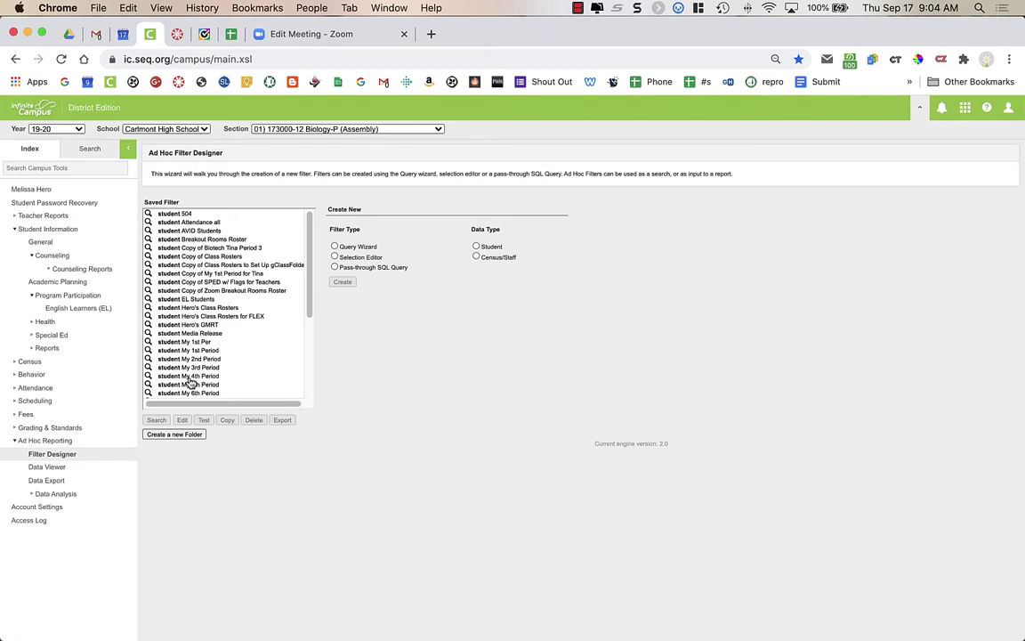
# Step: Expand the All Campus Users folder to find the Zoom Breakout Rooms Roster filter
pyautogui.scroll(-5, 189, 383)
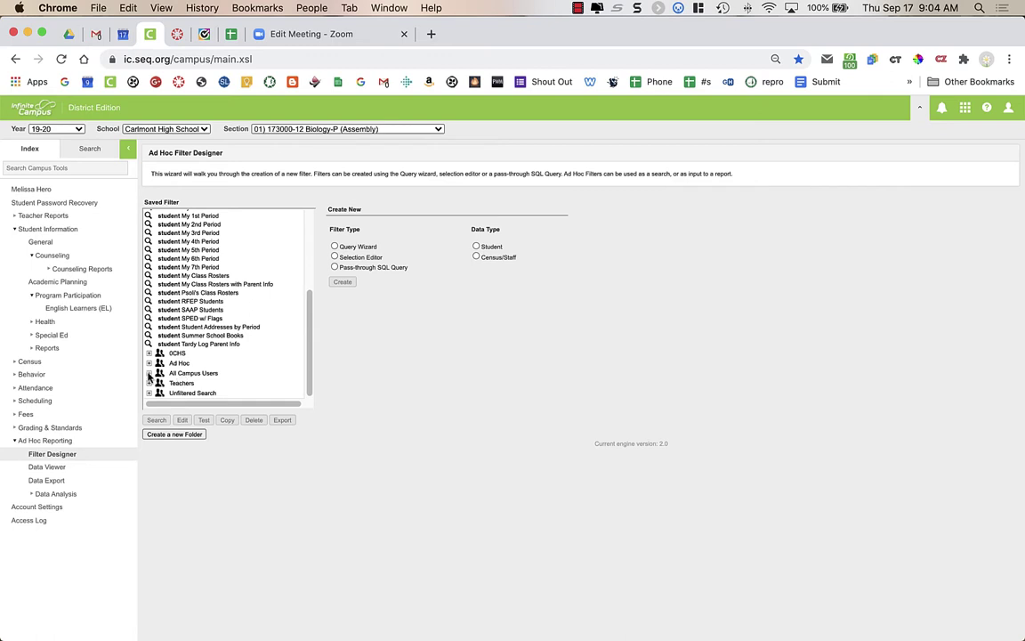
pyautogui.click(148, 373)
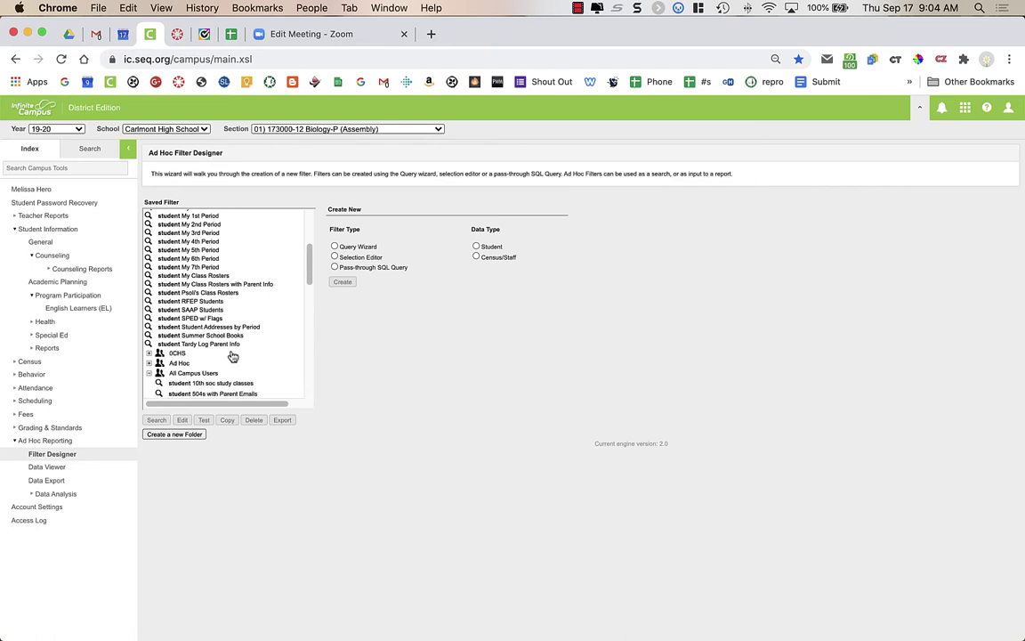
pyautogui.scroll(-3, 232, 356)
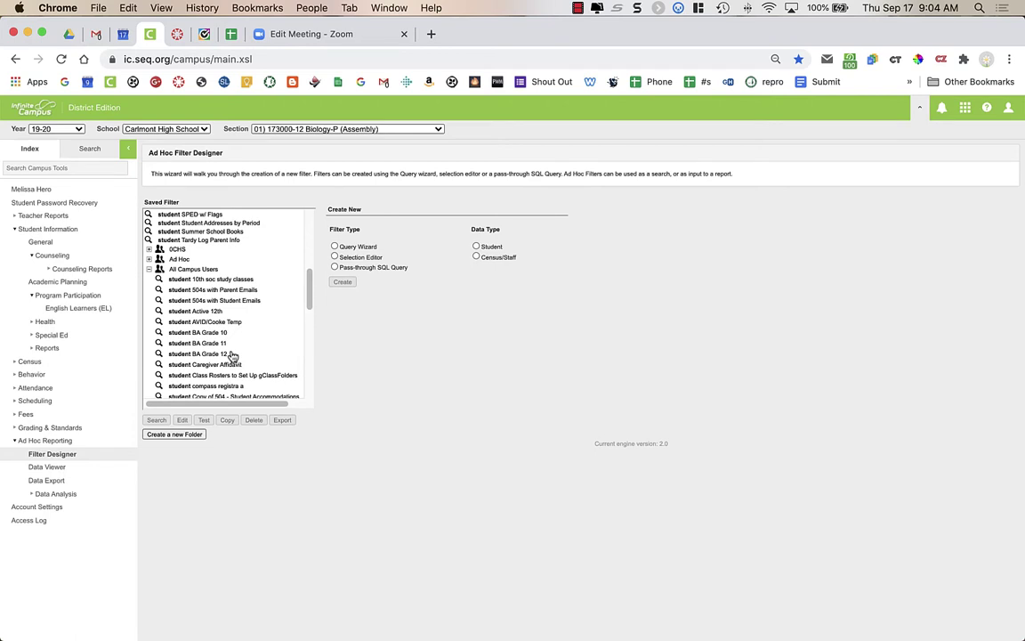
pyautogui.scroll(-9, 232, 356)
pyautogui.scroll(-3, 232, 356)
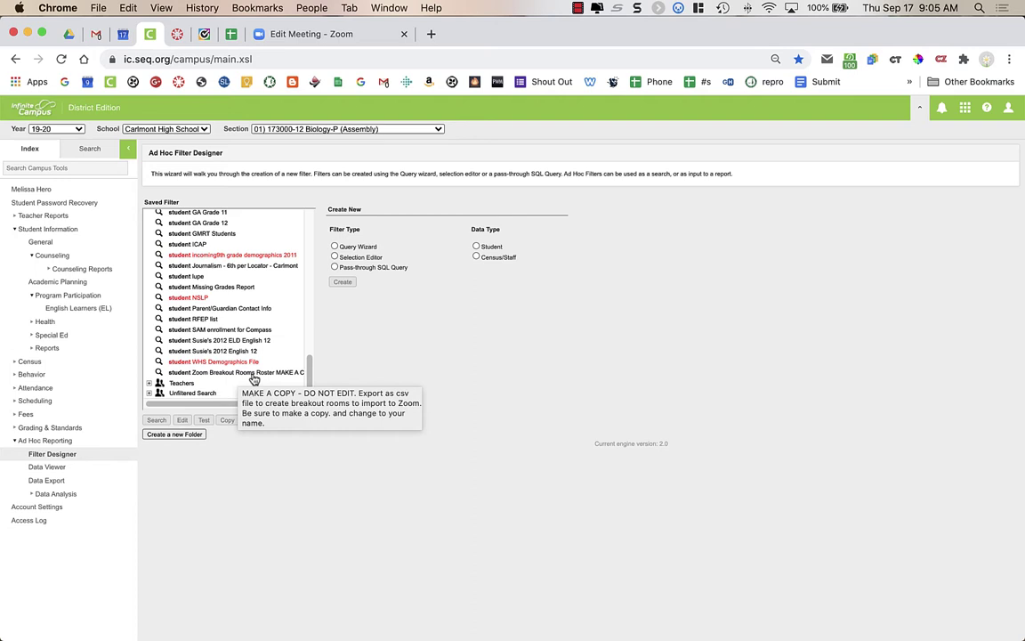
# Step: Copy the Zoom Breakout Rooms Roster MAKE A COPY! filter and confirm the alert
pyautogui.click(248, 373)
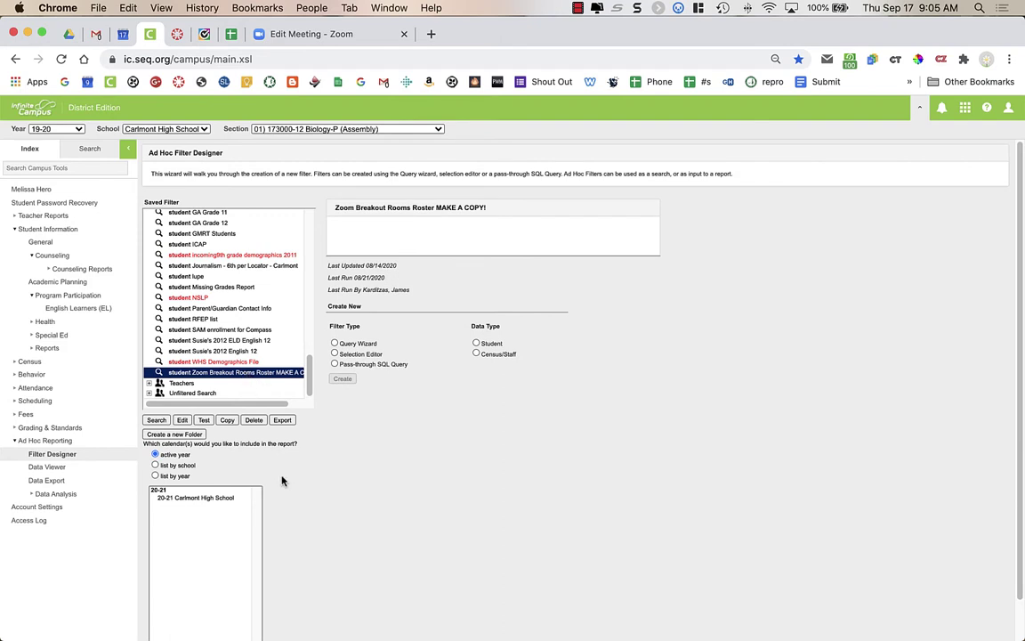
pyautogui.scroll(-2, 279, 457)
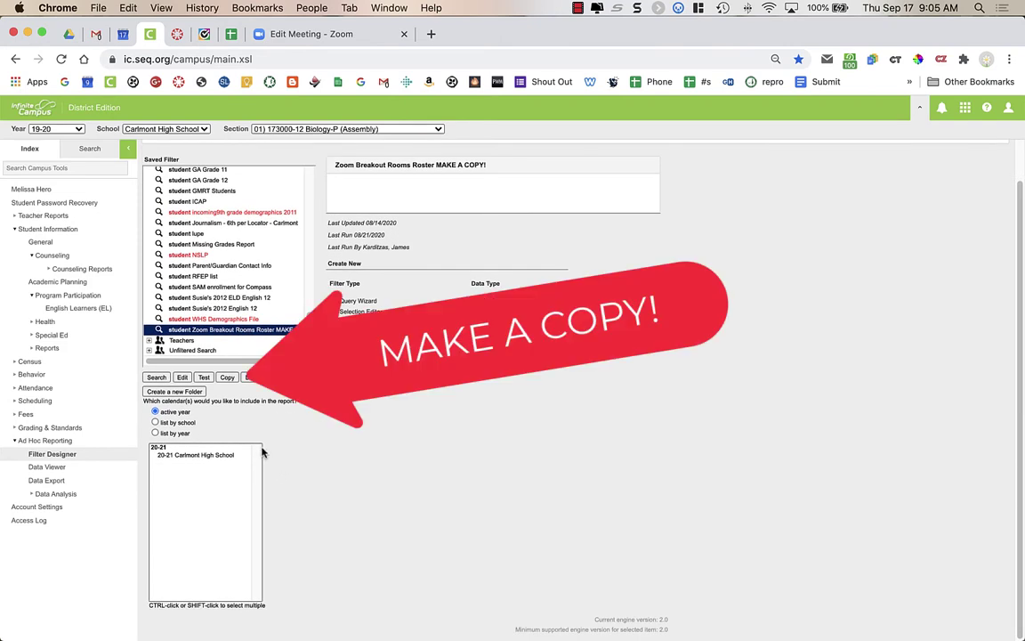
pyautogui.click(227, 378)
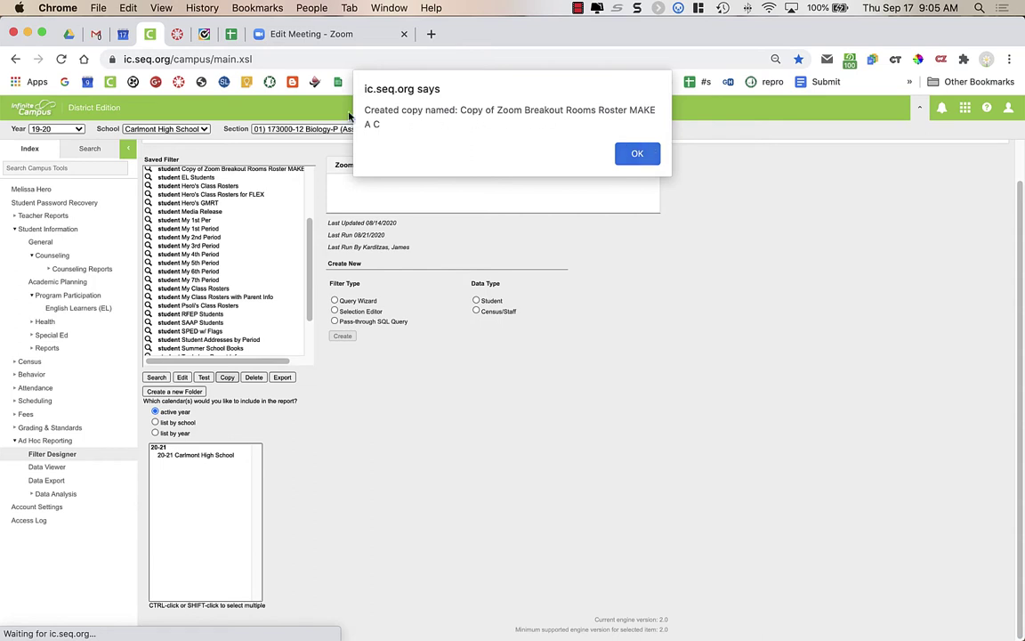
pyautogui.click(637, 156)
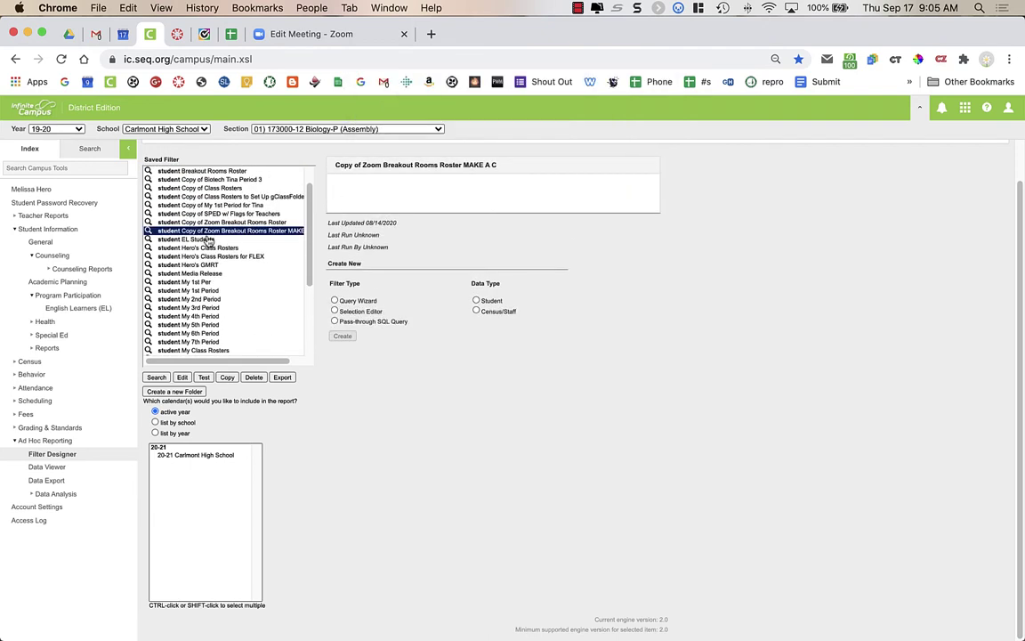
pyautogui.scroll(2, 214, 229)
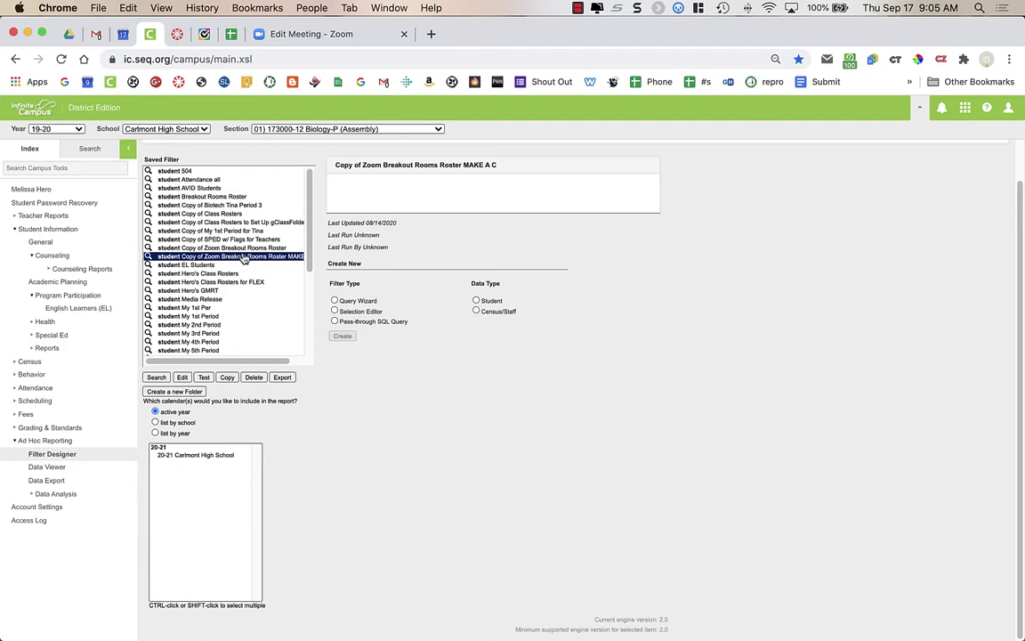
pyautogui.moveTo(243, 259)
# Step: Edit the copied filter, replacing the 'Copy of' prefix in Query Name with the teacher's surname
pyautogui.click(238, 257)
pyautogui.click(182, 377)
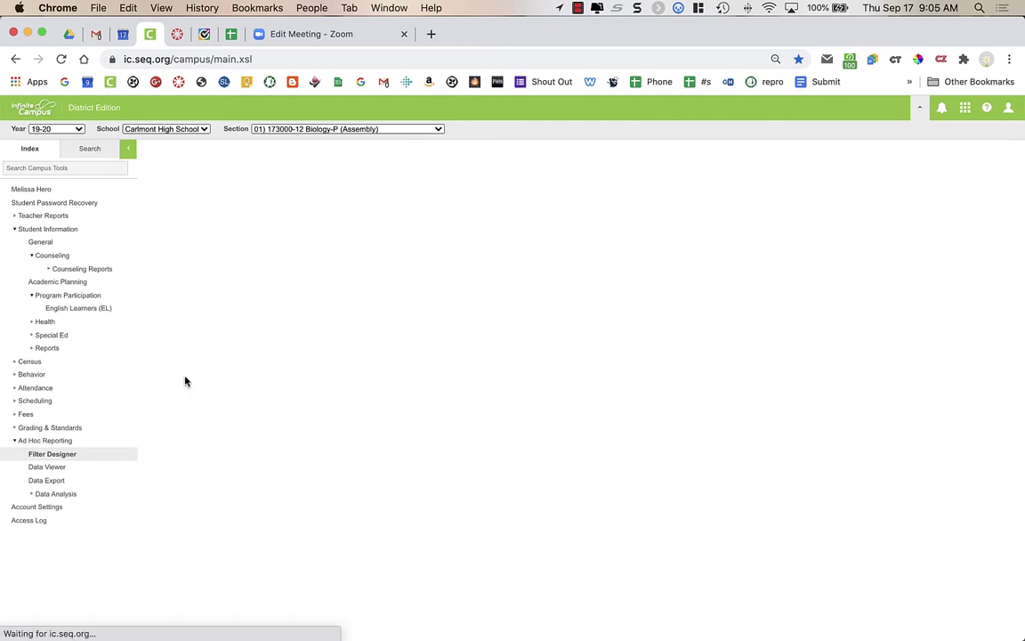
pyautogui.click(214, 216)
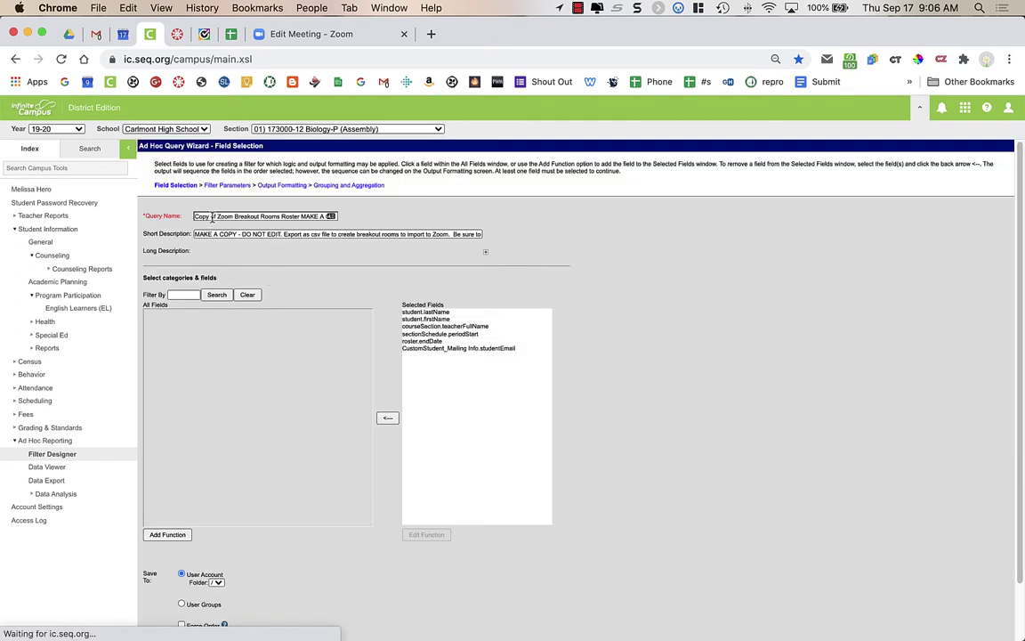
pyautogui.press('Home')
pyautogui.press('Delete')
pyautogui.press('Delete')
pyautogui.press('Delete')
pyautogui.press('Delete')
pyautogui.press('Delete')
pyautogui.press('Delete')
pyautogui.press('Delete')
pyautogui.press('Delete')
pyautogui.write('HERO')
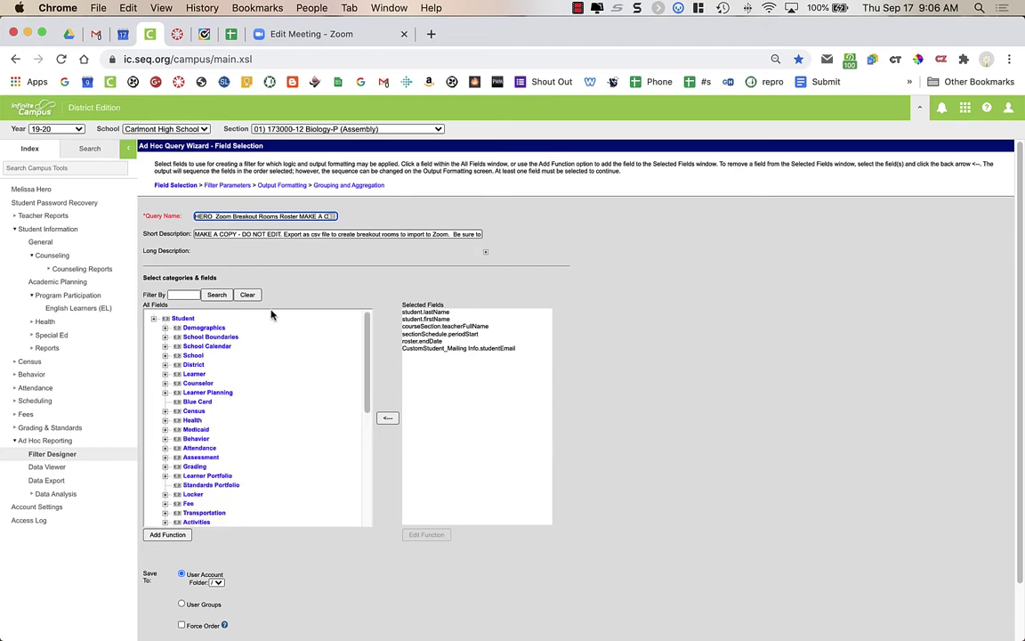
pyautogui.scroll(-2, 282, 368)
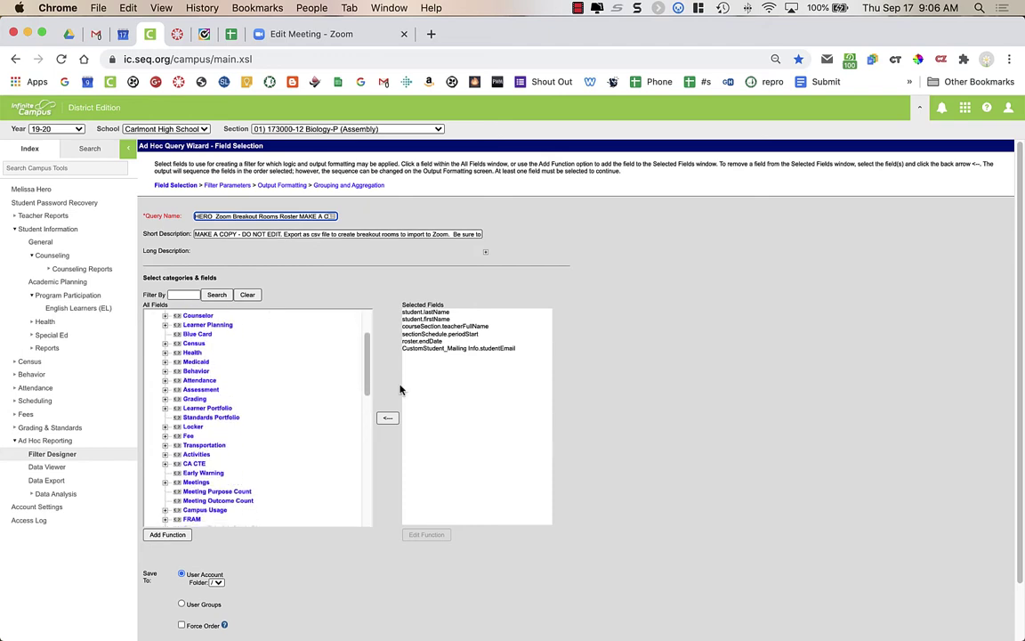
pyautogui.press('Tab')
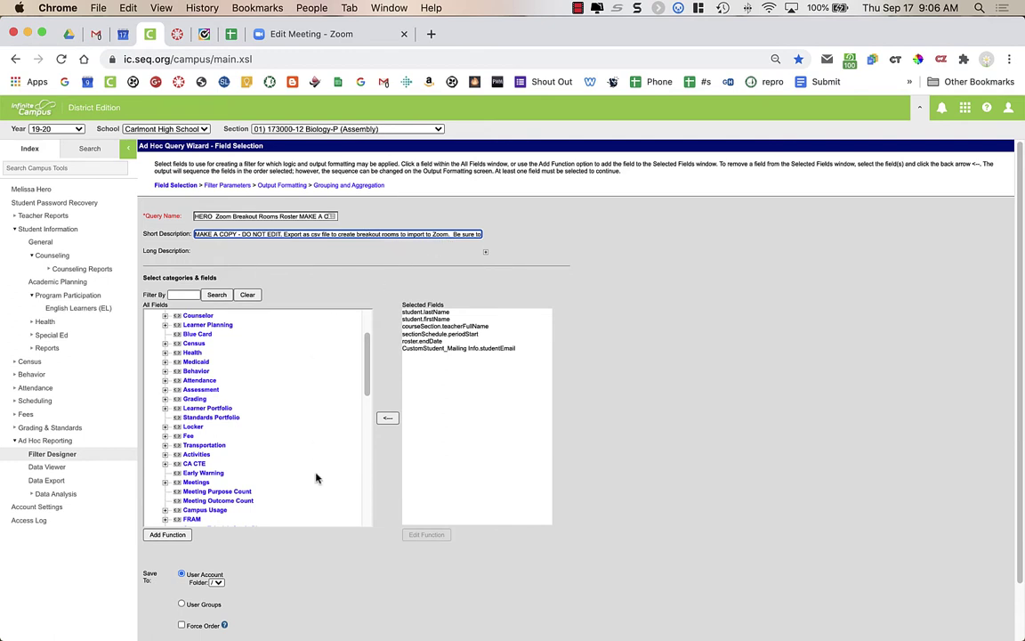
pyautogui.scroll(2, 321, 472)
pyautogui.scroll(-2, 325, 587)
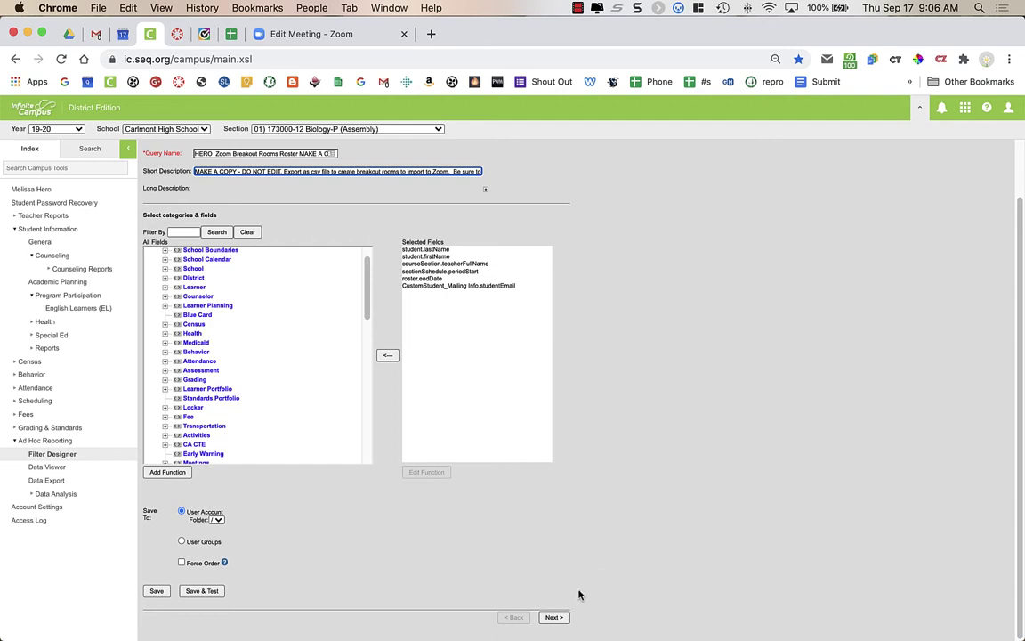
# Step: Set condition 3's teacher value to the teacher's full name with '=' and proceed to Output Formatting
pyautogui.click(556, 617)
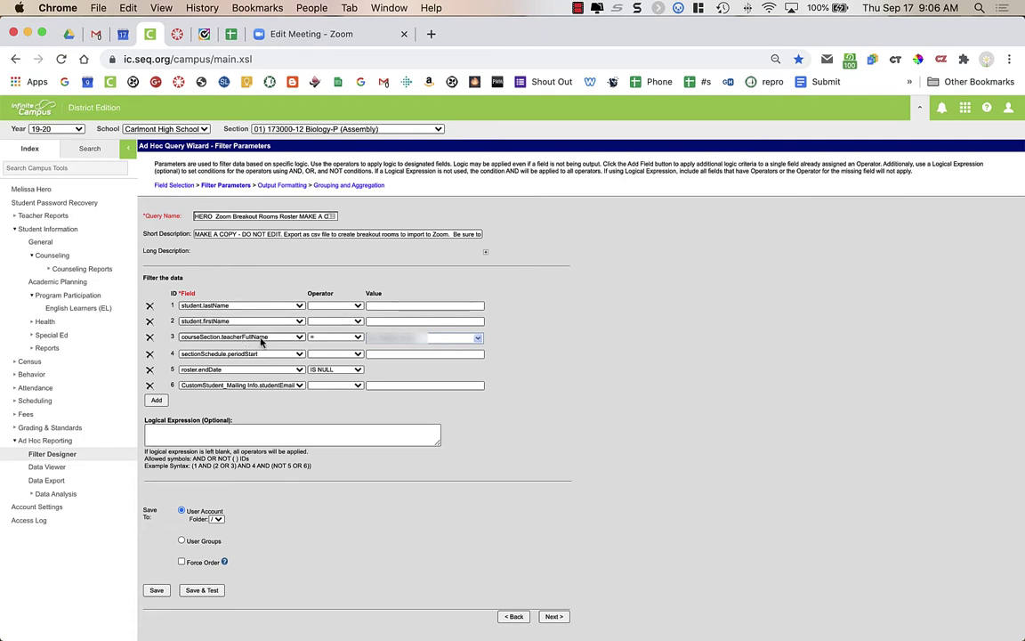
pyautogui.moveTo(423, 344); pyautogui.dragTo(359, 342)
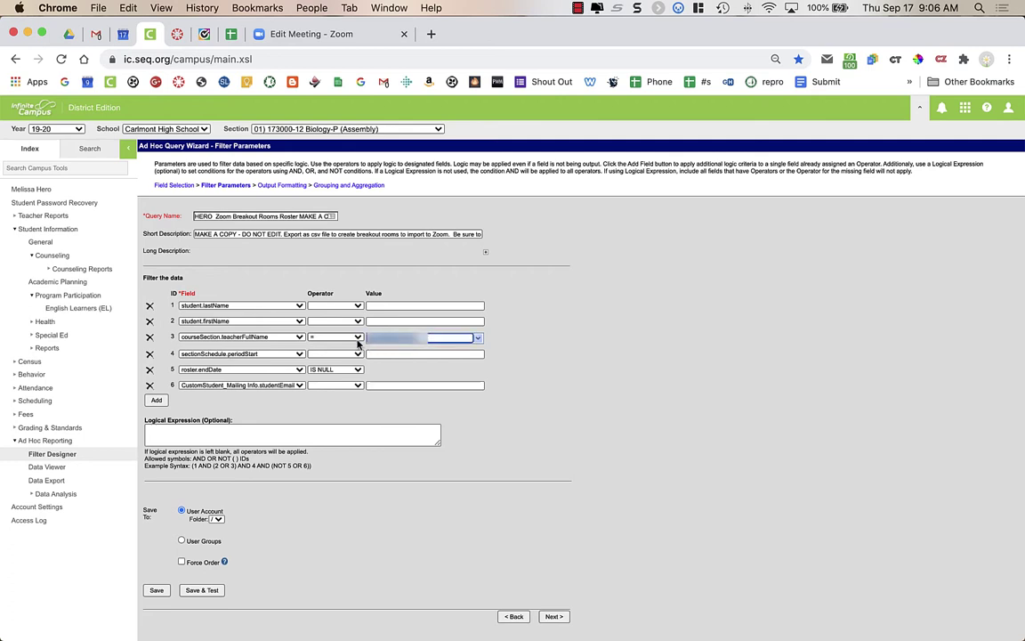
pyautogui.write('Hero, ')
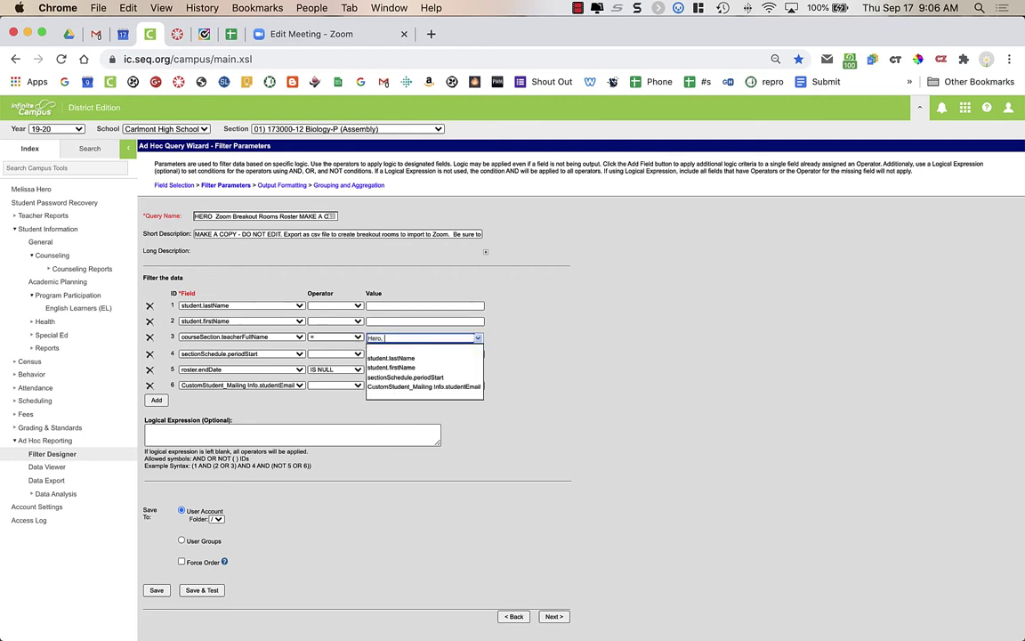
pyautogui.write('Me')
pyautogui.press('Down')
pyautogui.press('Return')
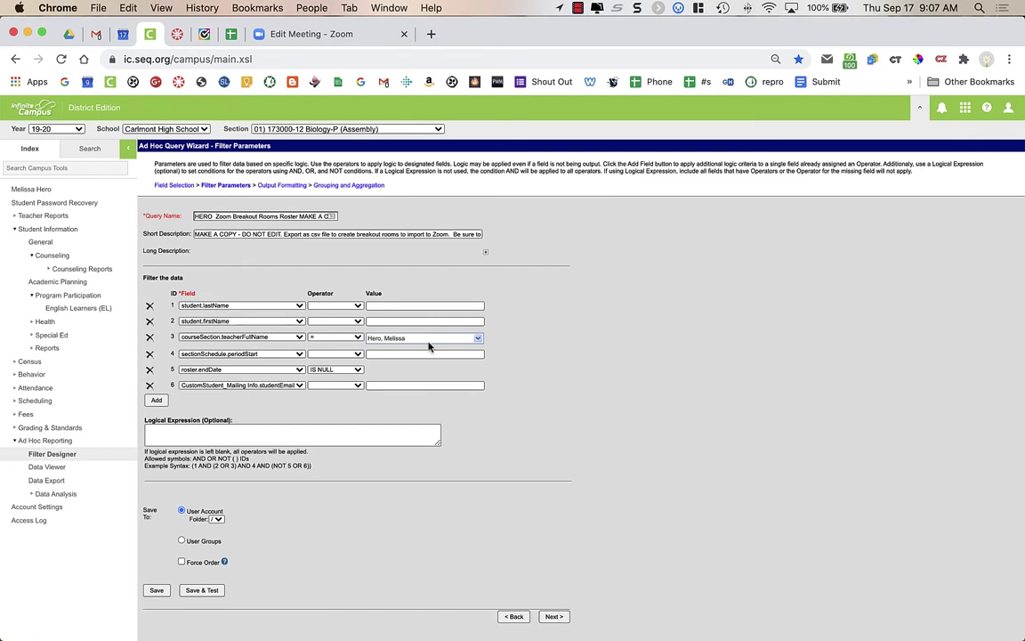
pyautogui.click(335, 338)
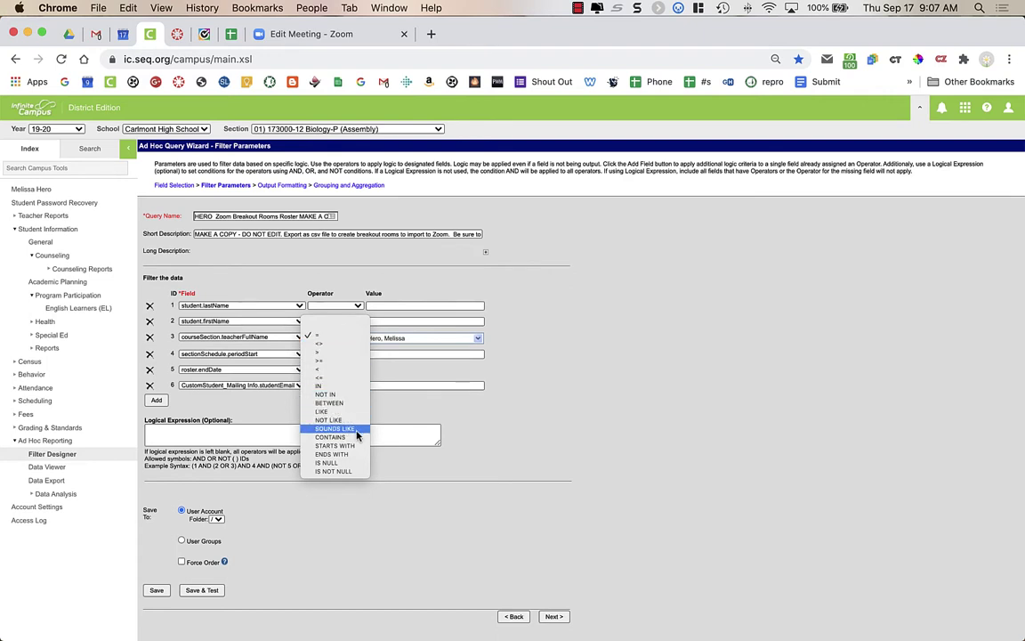
pyautogui.click(689, 381)
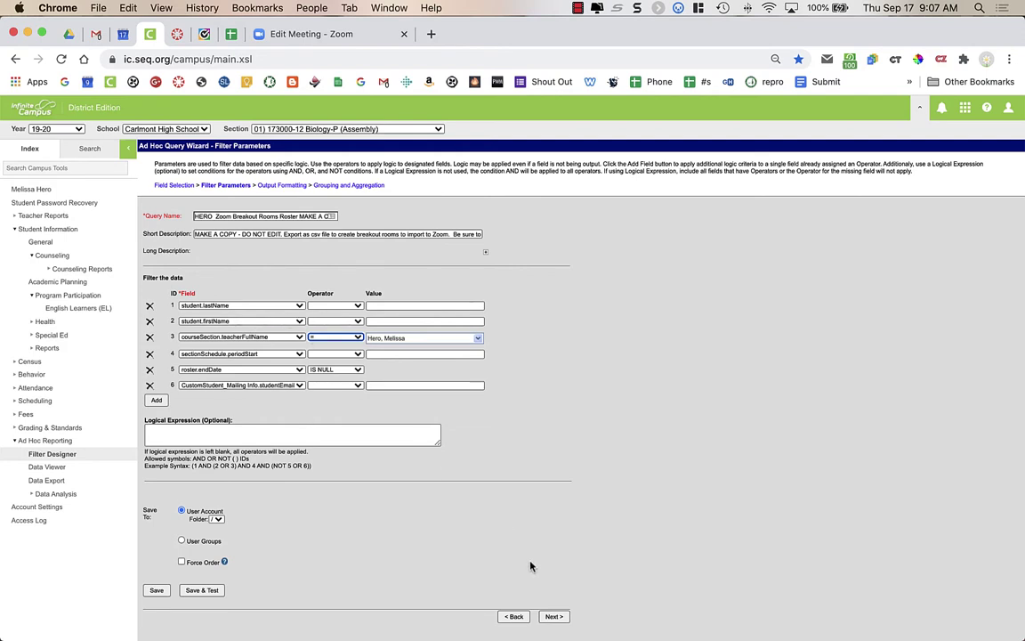
pyautogui.click(553, 616)
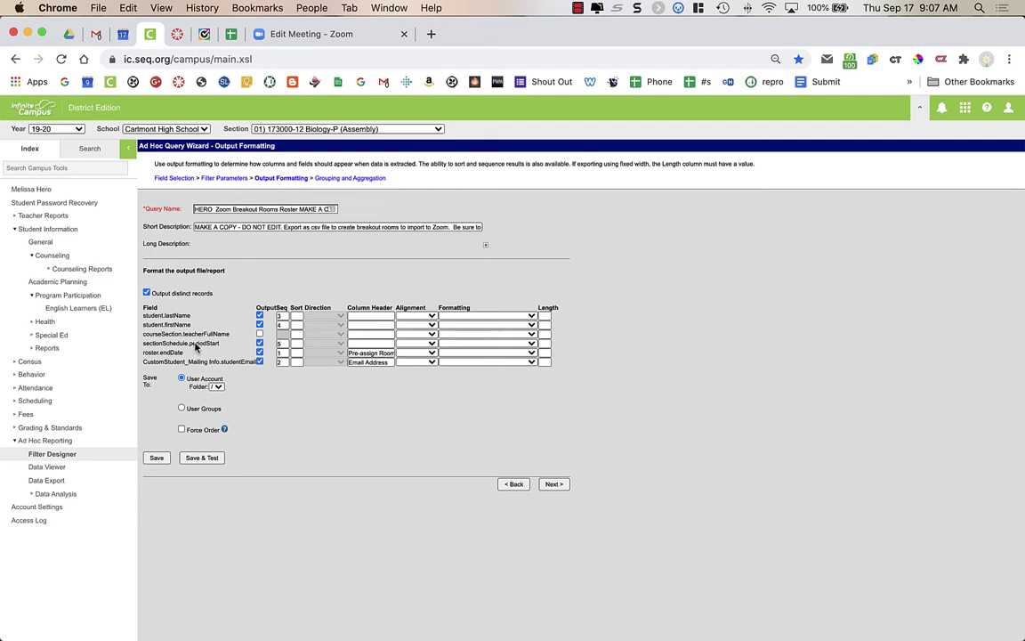
# Step: Return to Filter Parameters and Save & Test the renamed roster filter
pyautogui.click(507, 487)
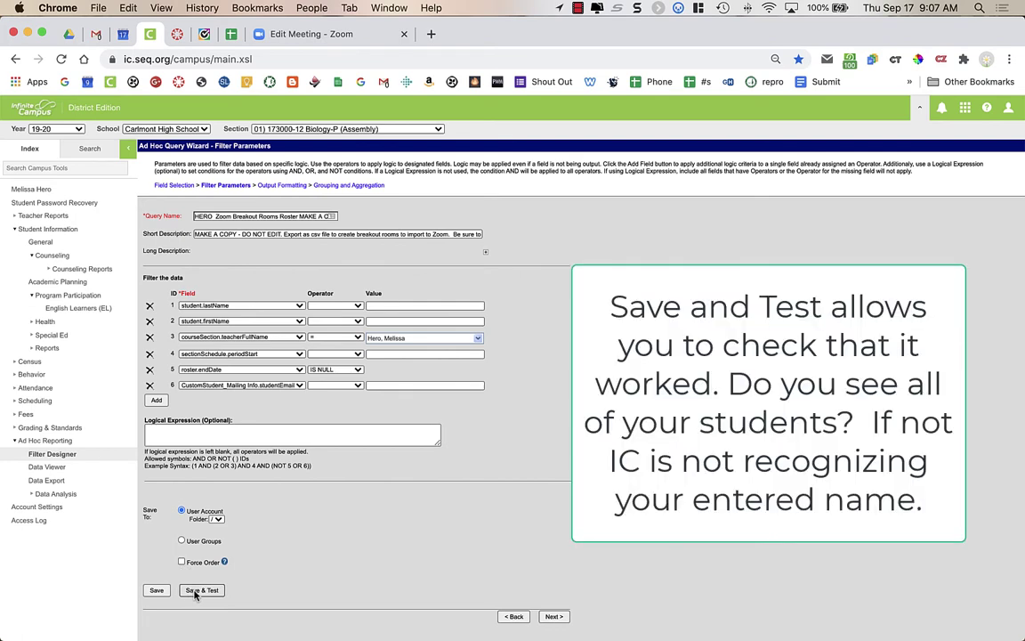
pyautogui.click(158, 590)
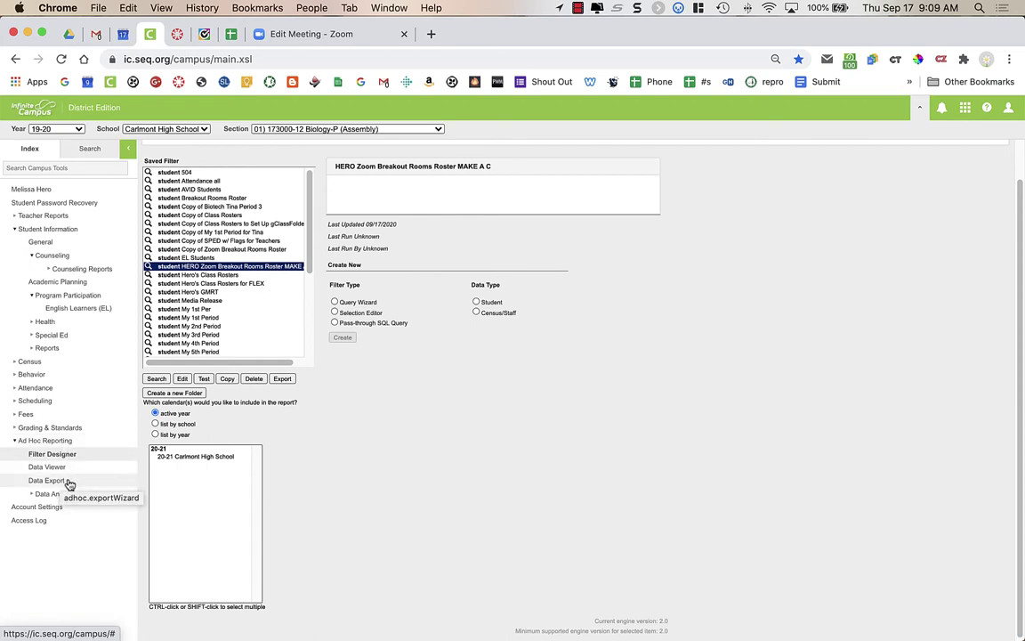
pyautogui.click(58, 483)
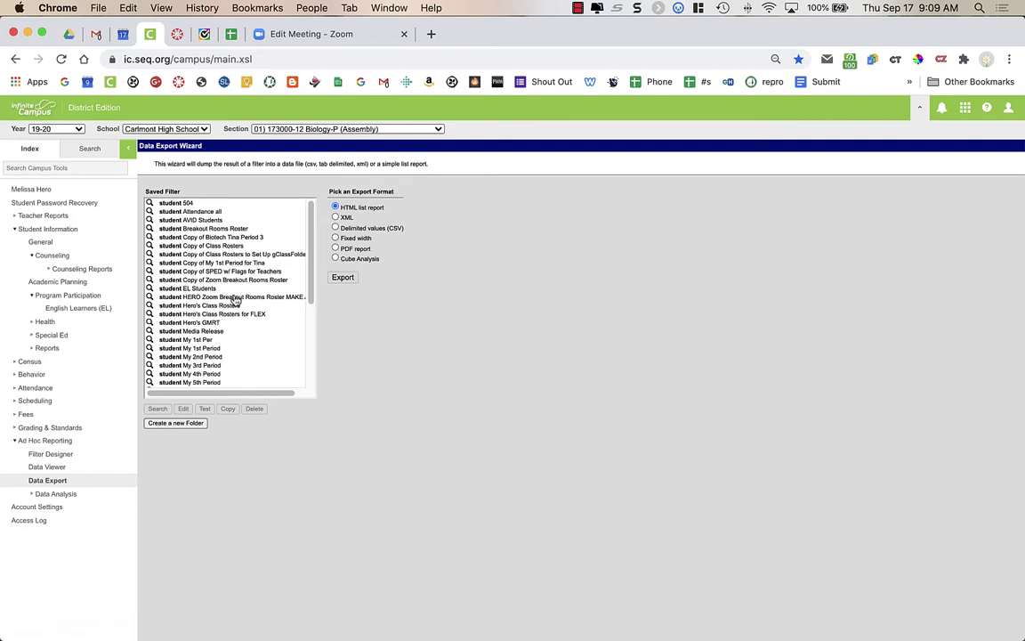
# Step: Export the renamed breakout roster filter as comma-delimited CSV with headers, downloading extract.csv
pyautogui.click(198, 297)
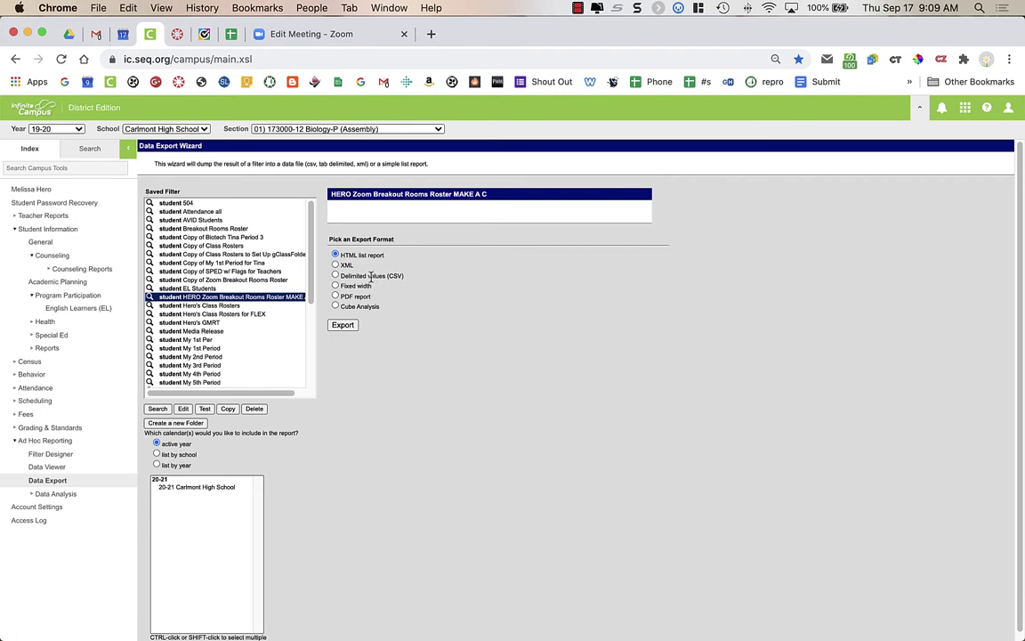
pyautogui.click(335, 276)
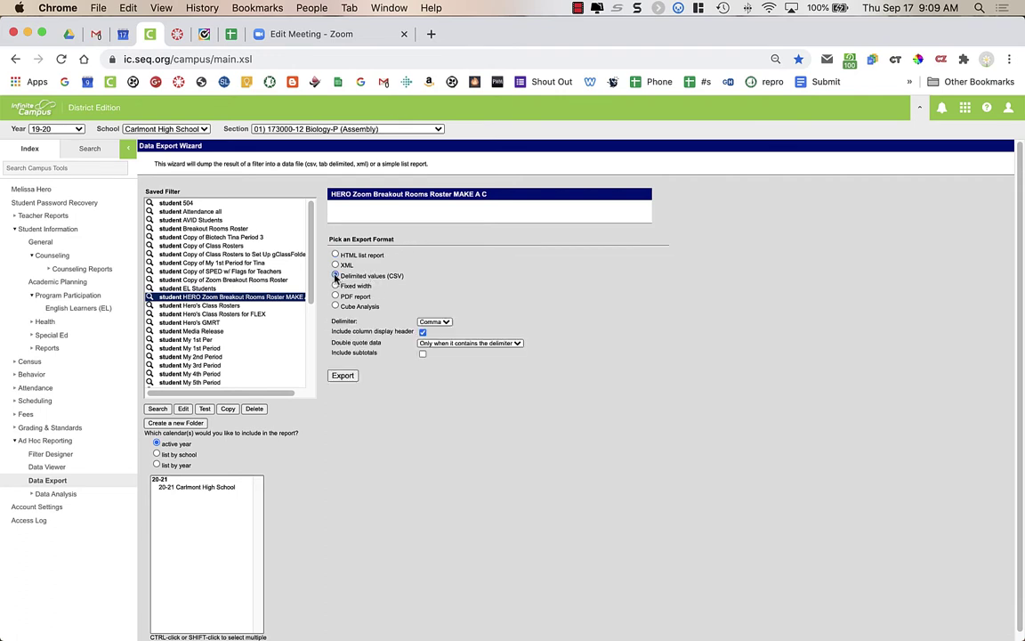
pyautogui.click(343, 375)
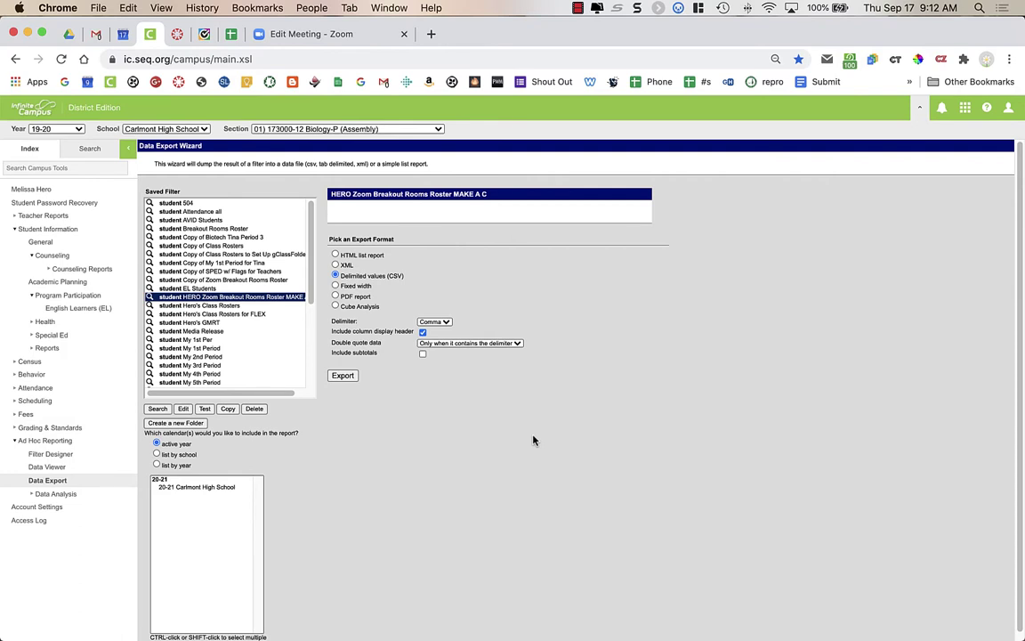
pyautogui.click(872, 60)
# Step: Create a new blank Google Sheets spreadsheet and go to the Upload option of File > Import
pyautogui.click(808, 112)
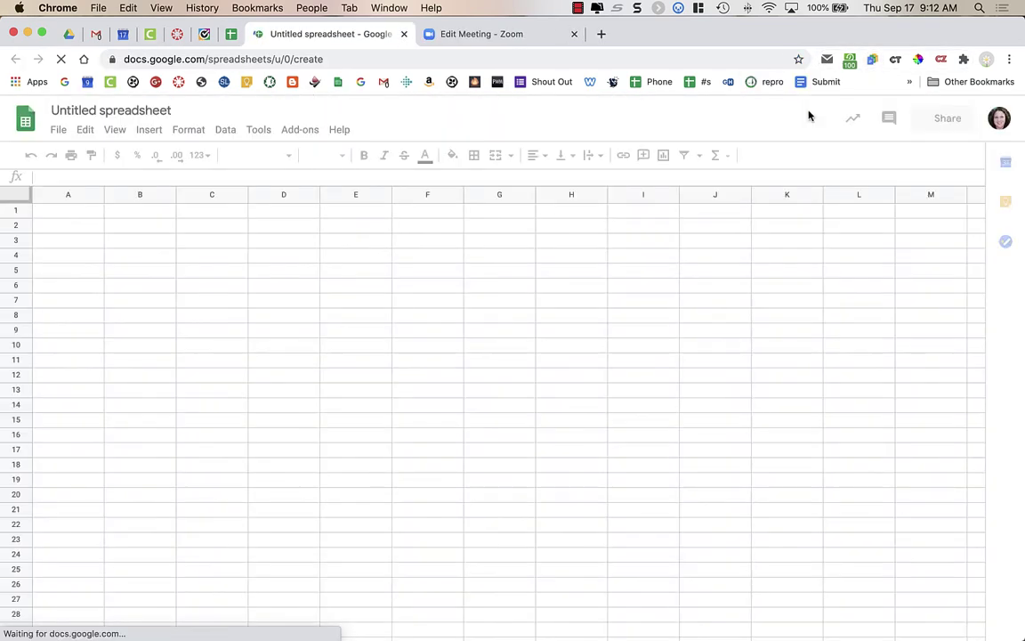
pyautogui.click(58, 131)
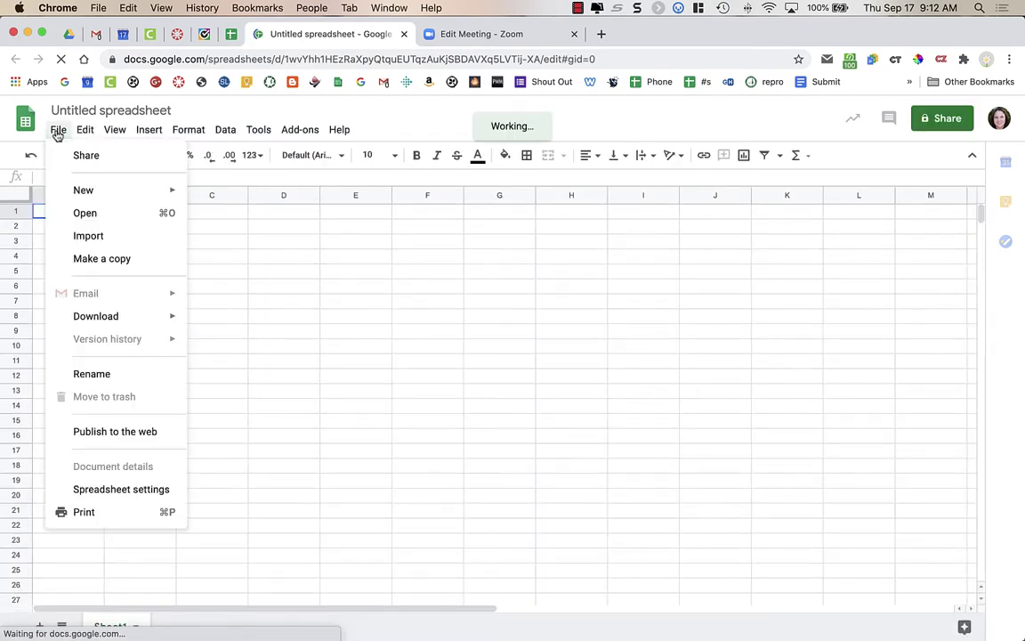
pyautogui.click(131, 235)
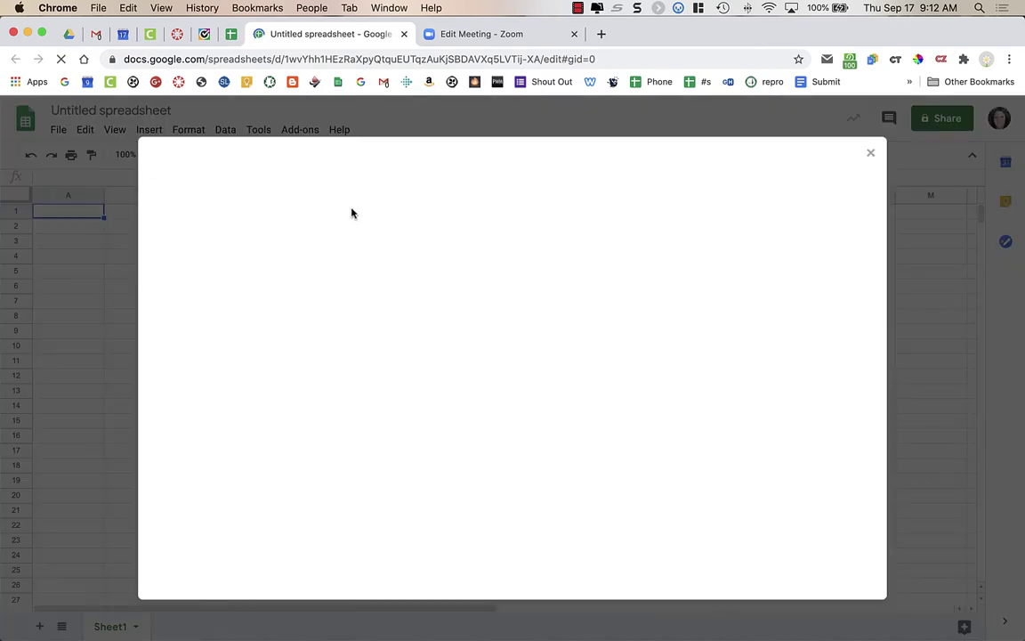
pyautogui.click(491, 202)
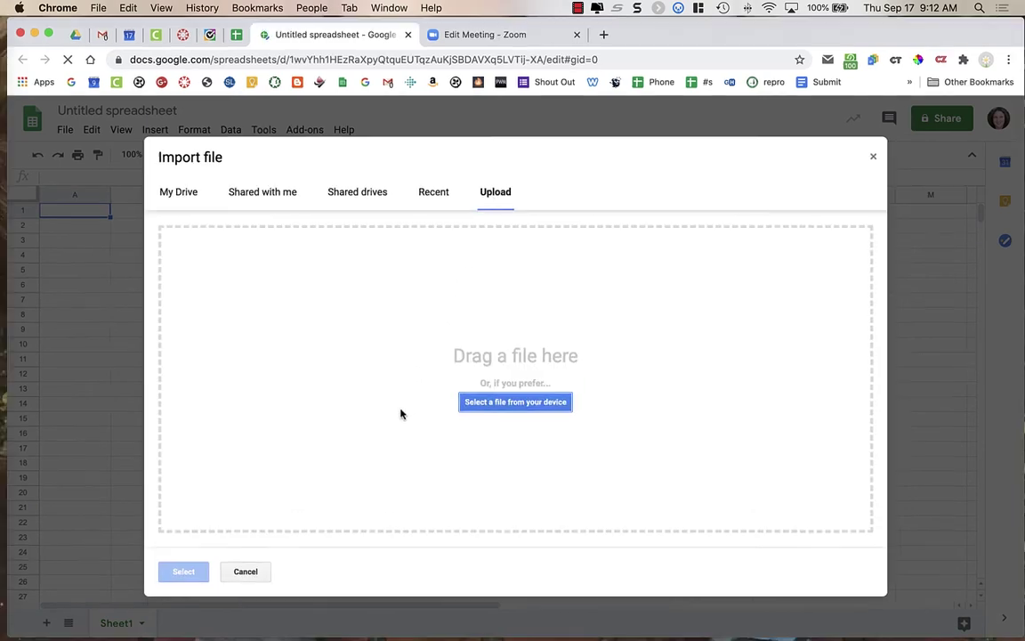
# Step: Drag extract.csv from the downloads window into the import dialog and import it, replacing the spreadsheet
pyautogui.hotkey('ctrl', 'Up')
pyautogui.click(297, 279)
pyautogui.moveTo(355, 165); pyautogui.dragTo(670, 115)
pyautogui.moveTo(602, 460); pyautogui.dragTo(370, 381)
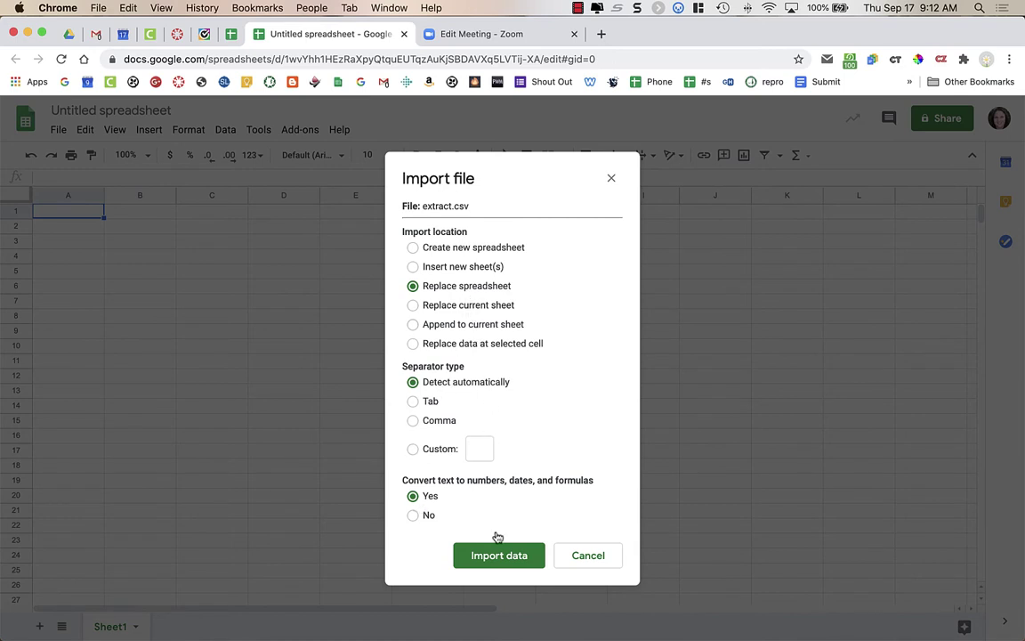
pyautogui.click(519, 552)
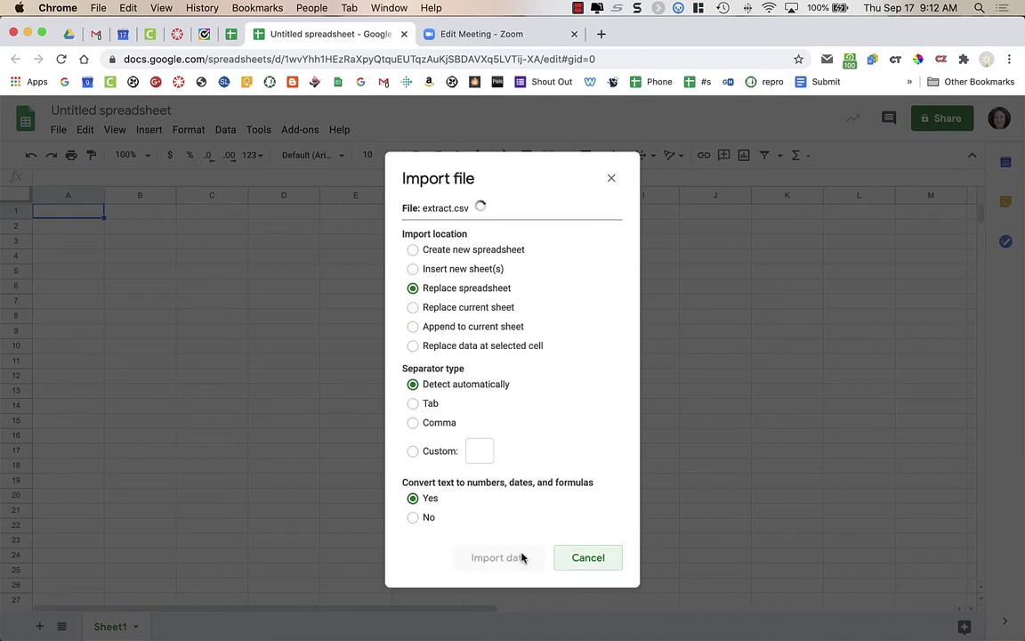